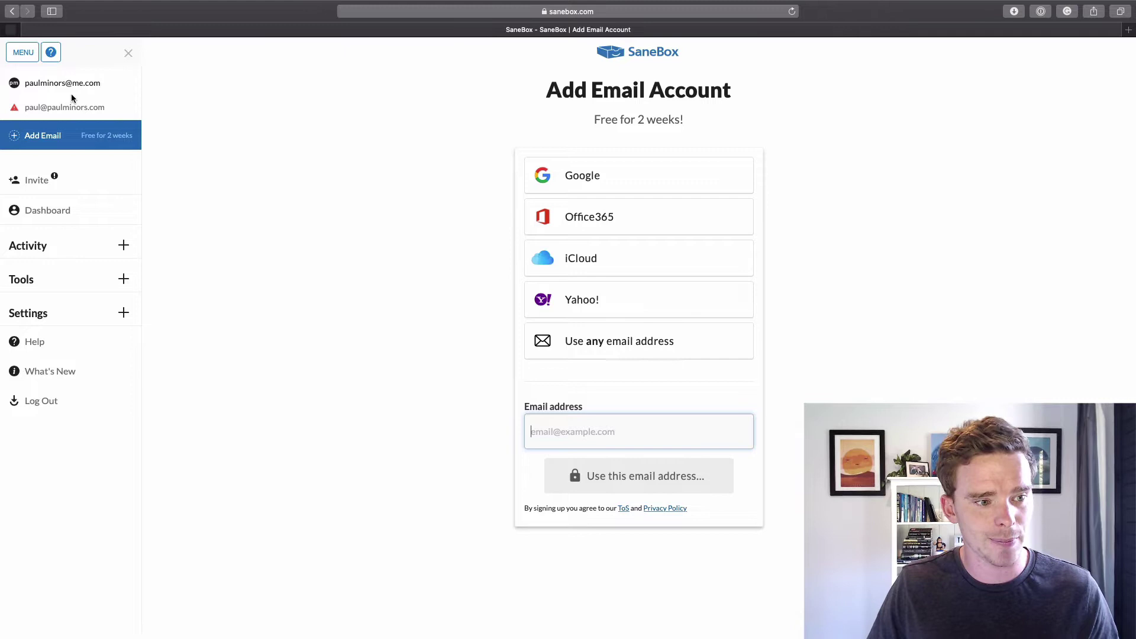
Step: Expand Settings in the SaneBox sidebar and go to the Folders page
{"action": "left_click", "coordinate": [84, 314]}
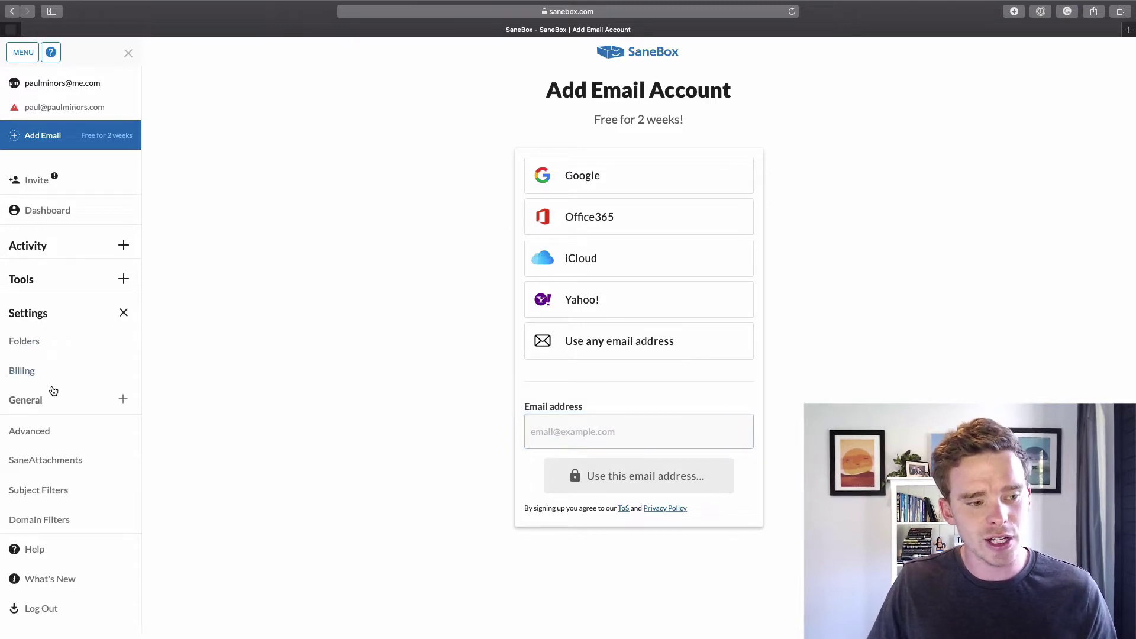
{"action": "left_click", "coordinate": [40, 317]}
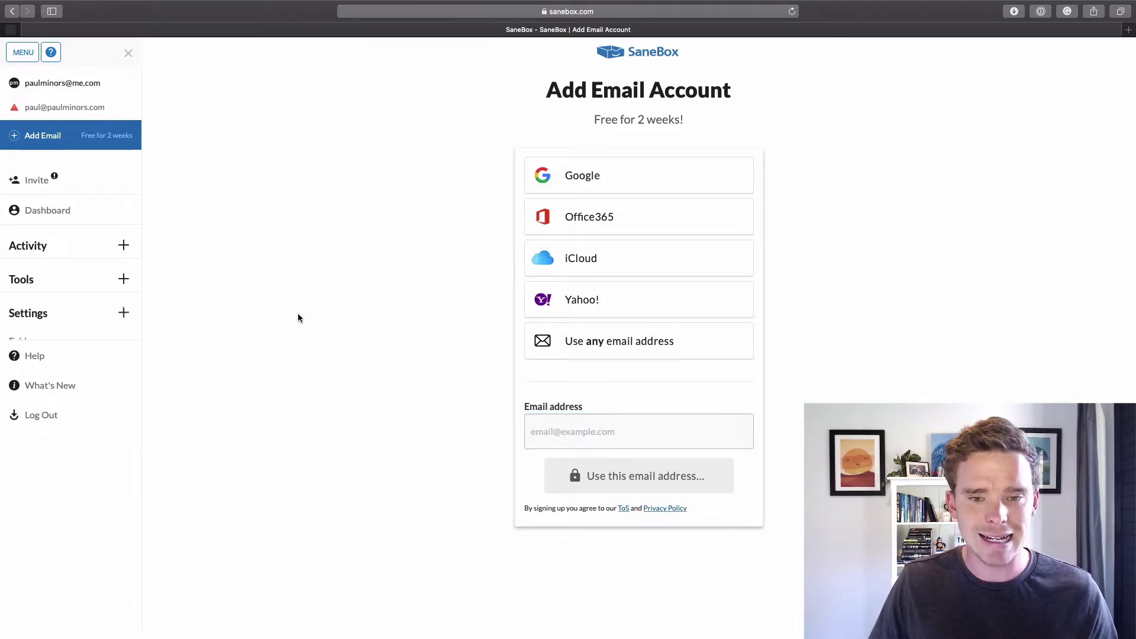
{"action": "left_click", "coordinate": [56, 320]}
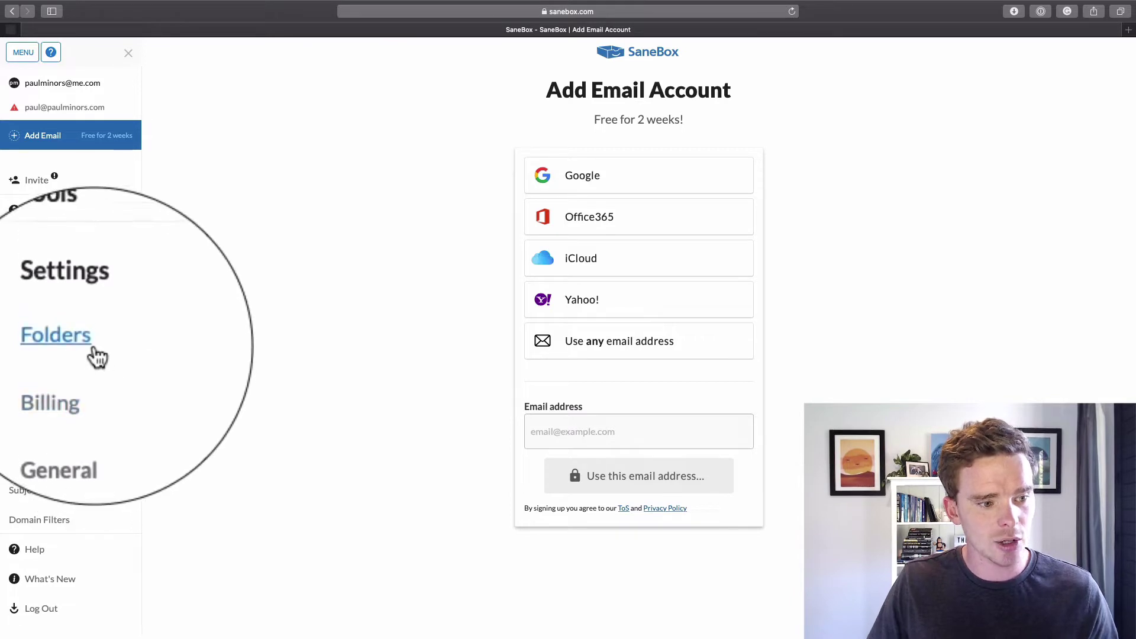
{"action": "left_click", "coordinate": [27, 342]}
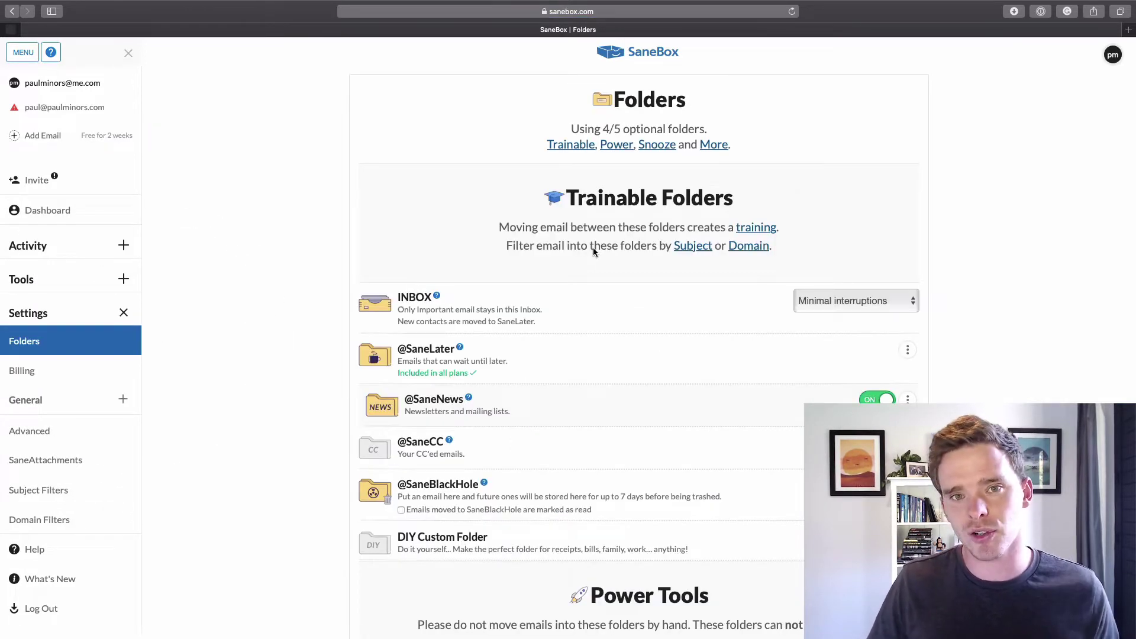
Step: Review the trainable folders and keep the Inbox mode on Minimal interruptions
{"action": "scroll", "coordinate": [594, 249], "scroll_direction": "down", "scroll_amount": 5}
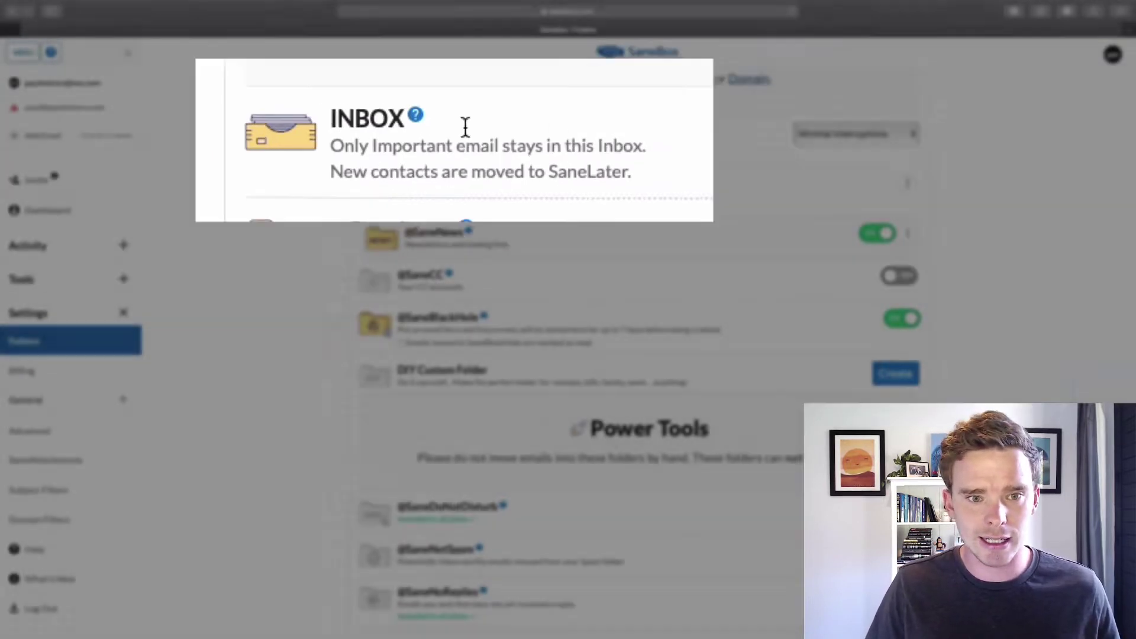
{"action": "scroll", "coordinate": [470, 139], "scroll_direction": "up", "scroll_amount": 1}
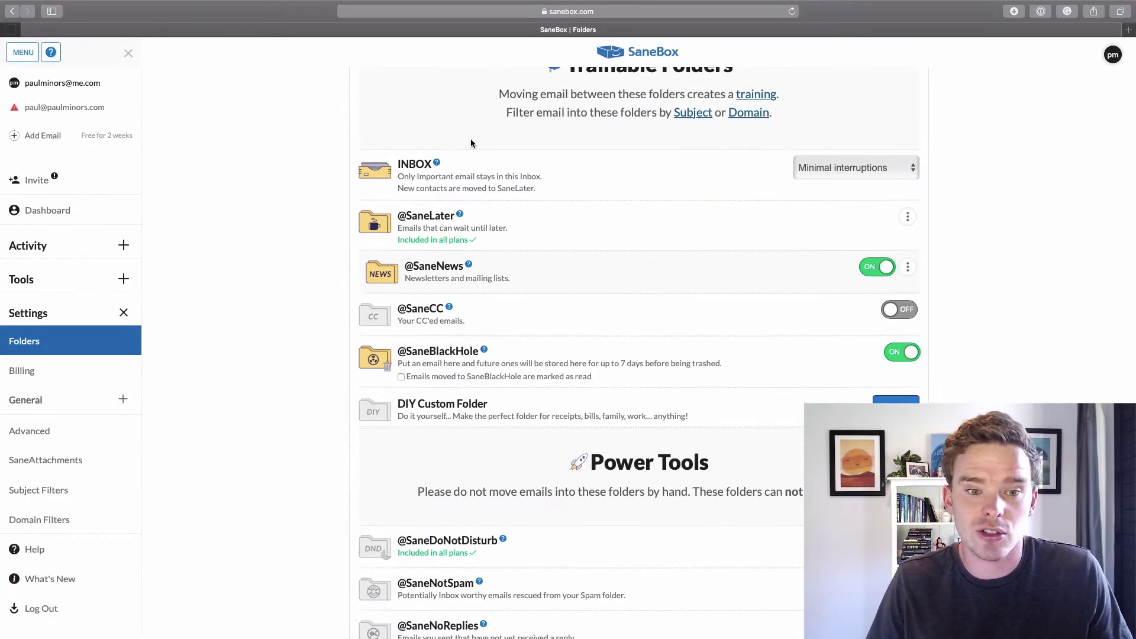
{"action": "left_click", "coordinate": [898, 172]}
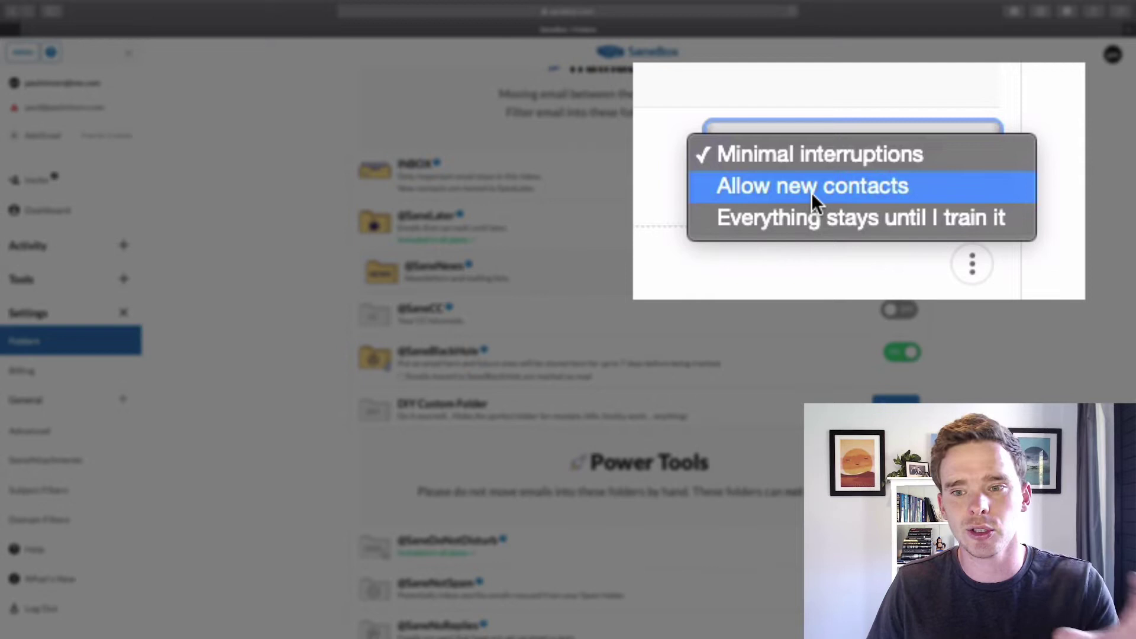
{"action": "left_click", "coordinate": [818, 124]}
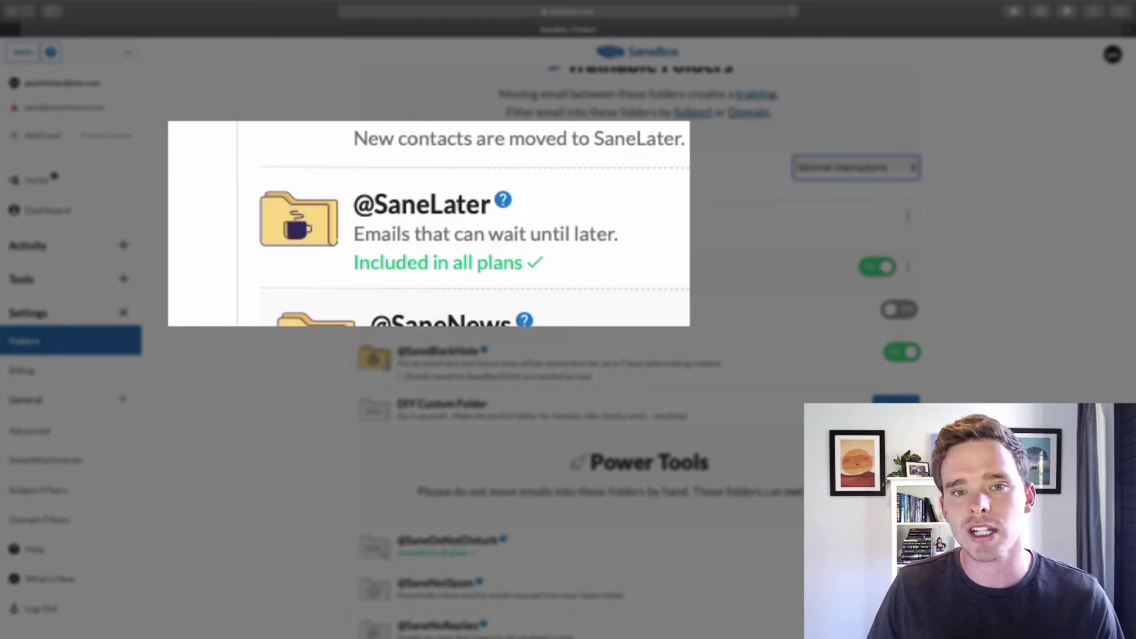
{"action": "key", "text": "ctrl+Right"}
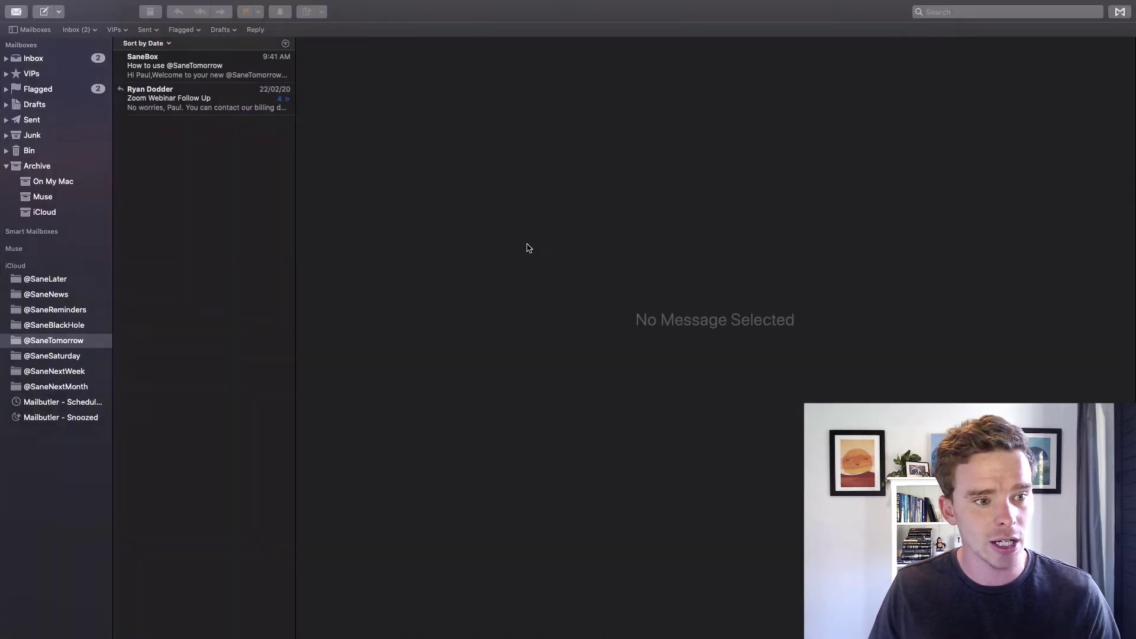
{"action": "left_click", "coordinate": [74, 60]}
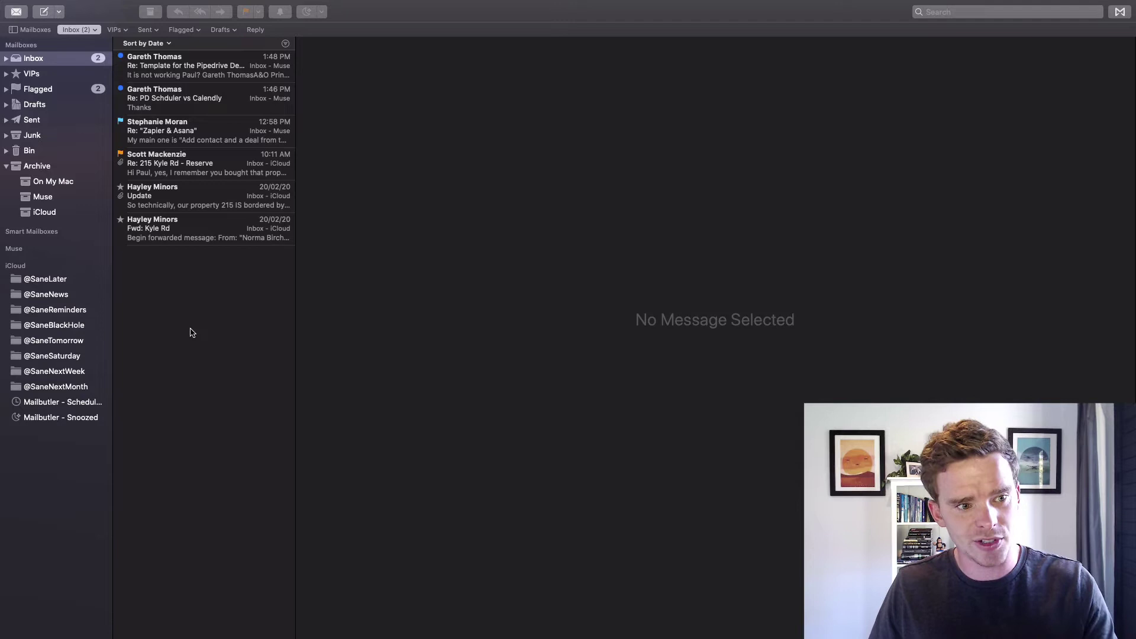
{"action": "left_click", "coordinate": [71, 279]}
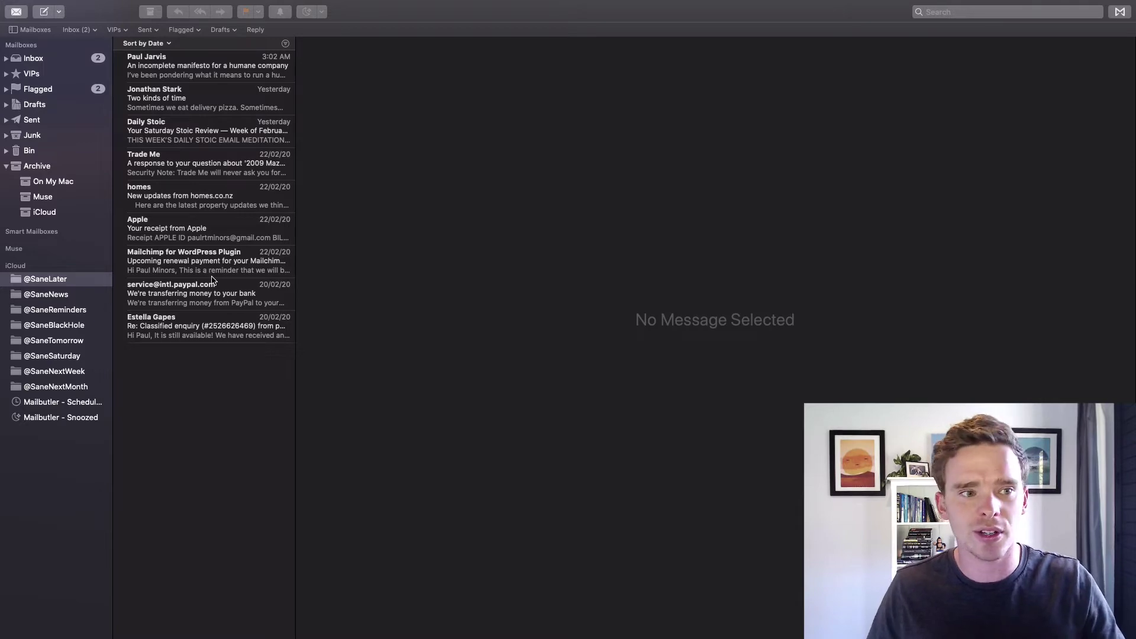
{"action": "left_click", "coordinate": [75, 60]}
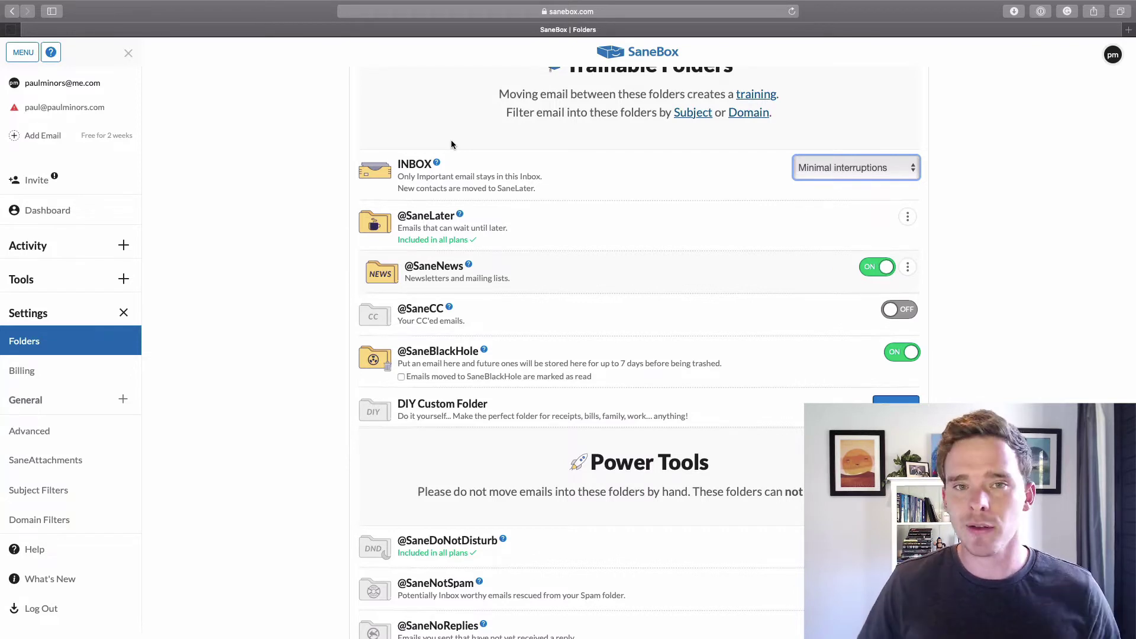
{"action": "scroll", "coordinate": [513, 248], "scroll_direction": "down", "scroll_amount": 4}
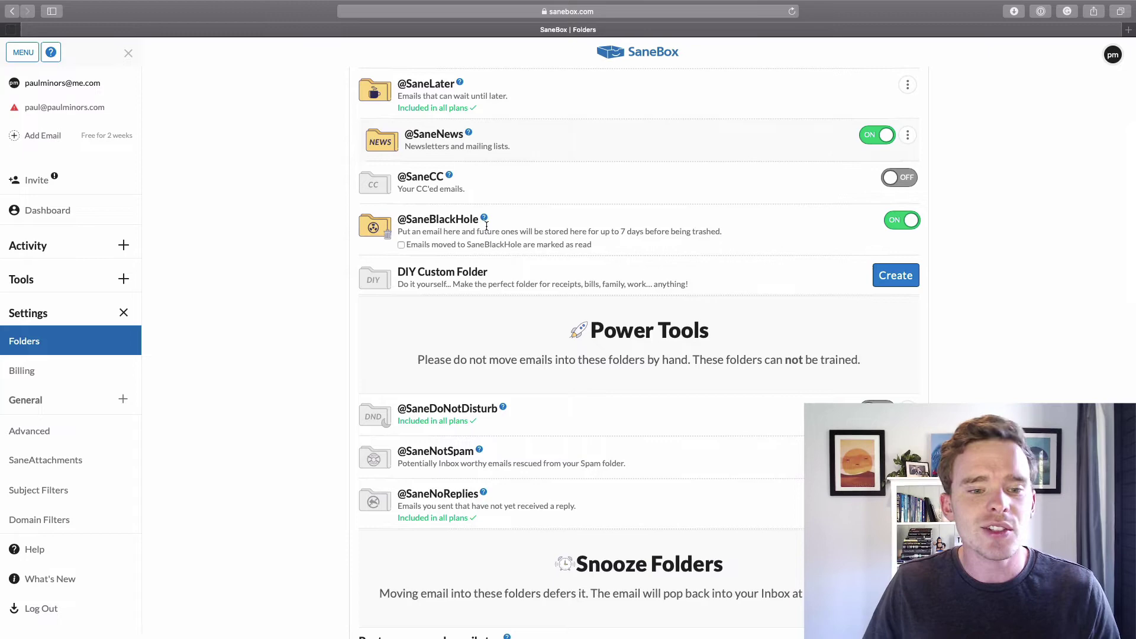
{"action": "scroll", "coordinate": [489, 222], "scroll_direction": "up", "scroll_amount": 1}
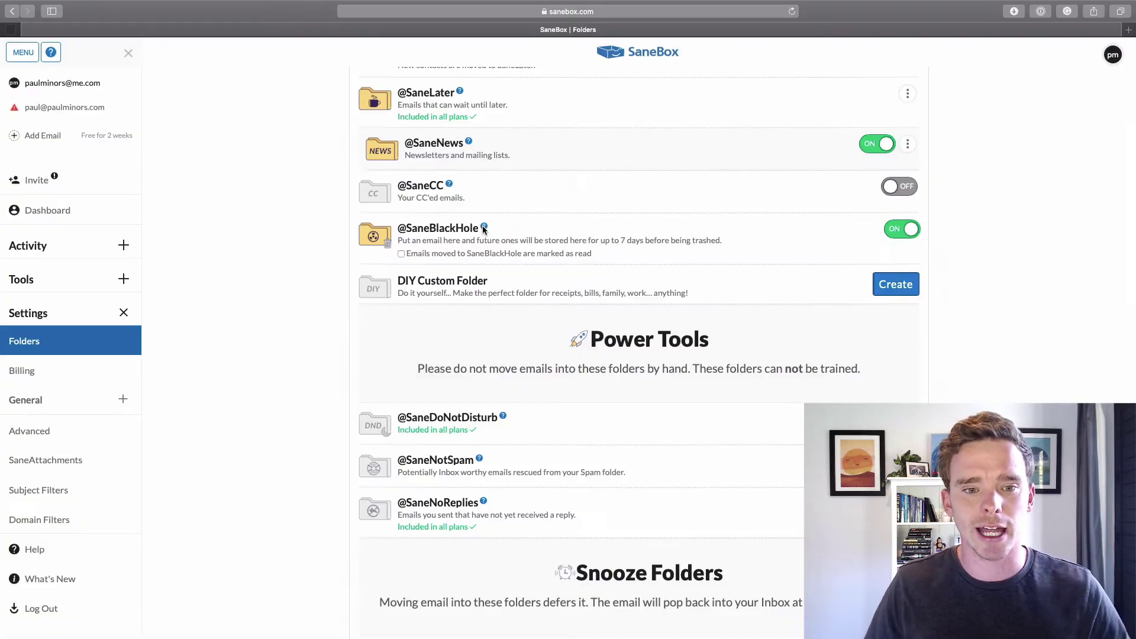
{"action": "scroll", "coordinate": [559, 310], "scroll_direction": "down", "scroll_amount": 4}
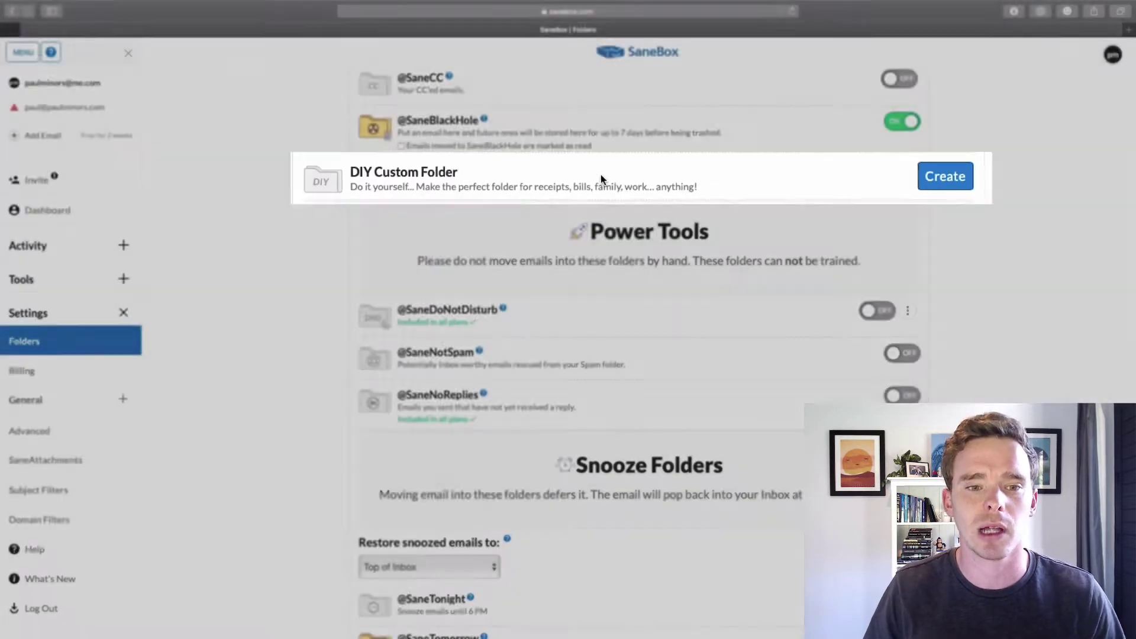
{"action": "scroll", "coordinate": [601, 178], "scroll_direction": "down", "scroll_amount": 5}
{"action": "scroll", "coordinate": [622, 183], "scroll_direction": "up", "scroll_amount": 1}
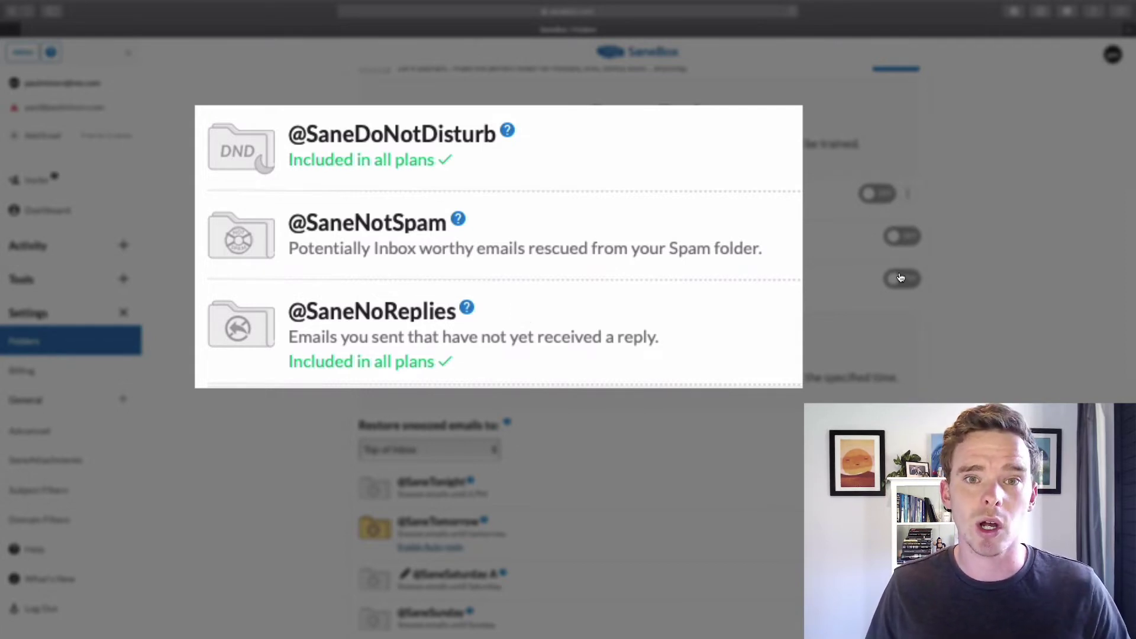
Step: Look over the SaneBox folder settings, then bring Apple Mail's Inbox to the front
{"action": "scroll", "coordinate": [767, 308], "scroll_direction": "down", "scroll_amount": 2}
{"action": "scroll", "coordinate": [766, 306], "scroll_direction": "down", "scroll_amount": 5}
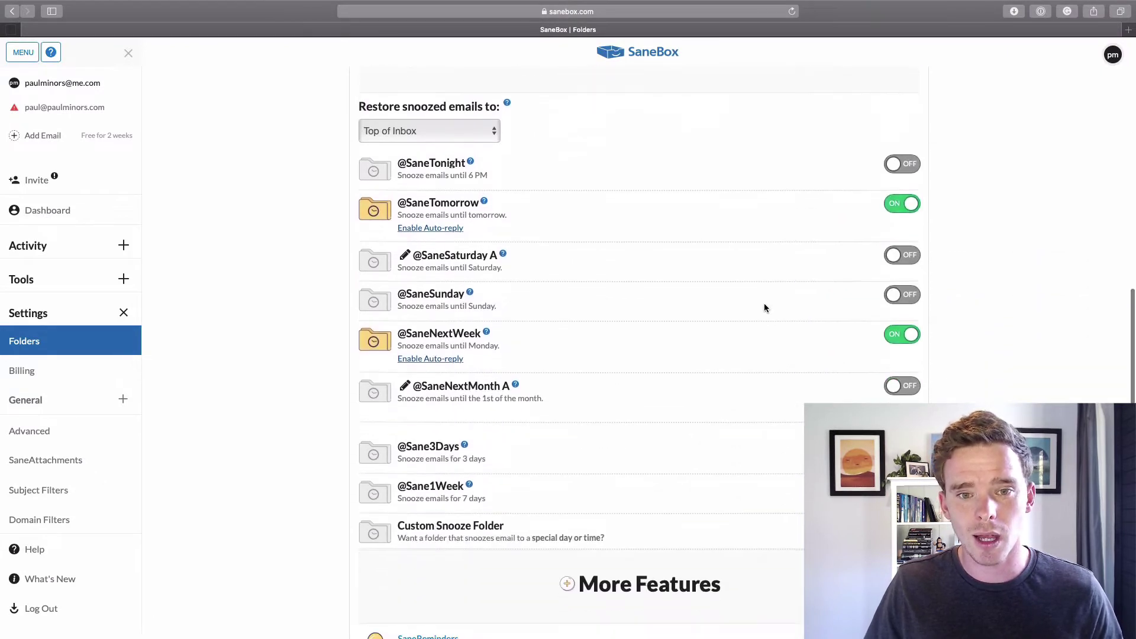
{"action": "scroll", "coordinate": [764, 307], "scroll_direction": "up", "scroll_amount": 1}
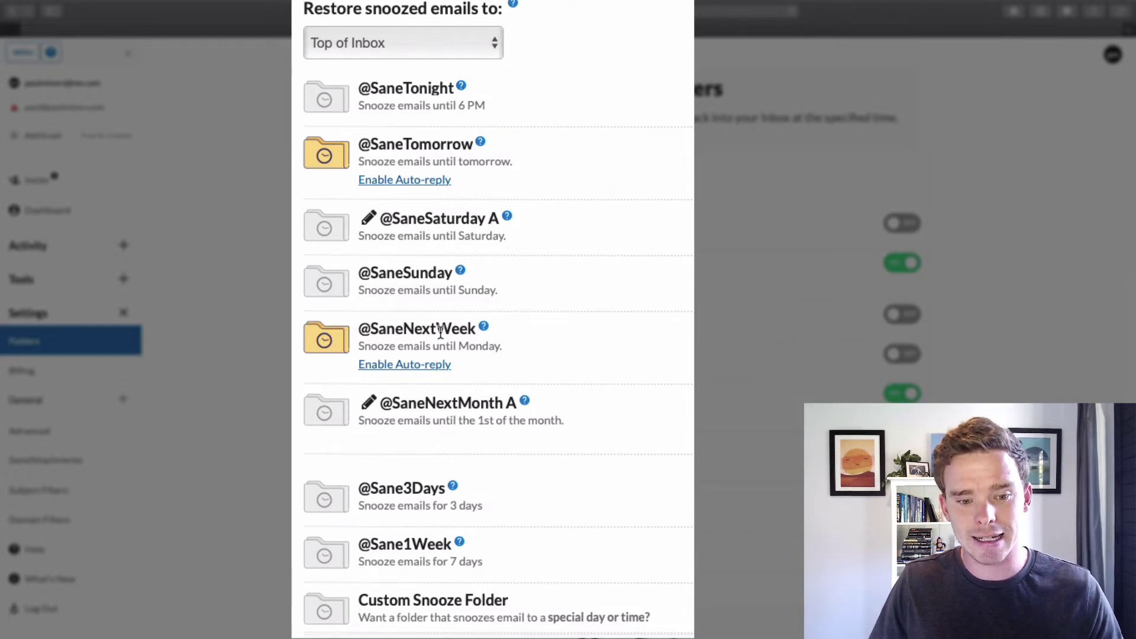
{"action": "scroll", "coordinate": [449, 364], "scroll_direction": "down", "scroll_amount": 1}
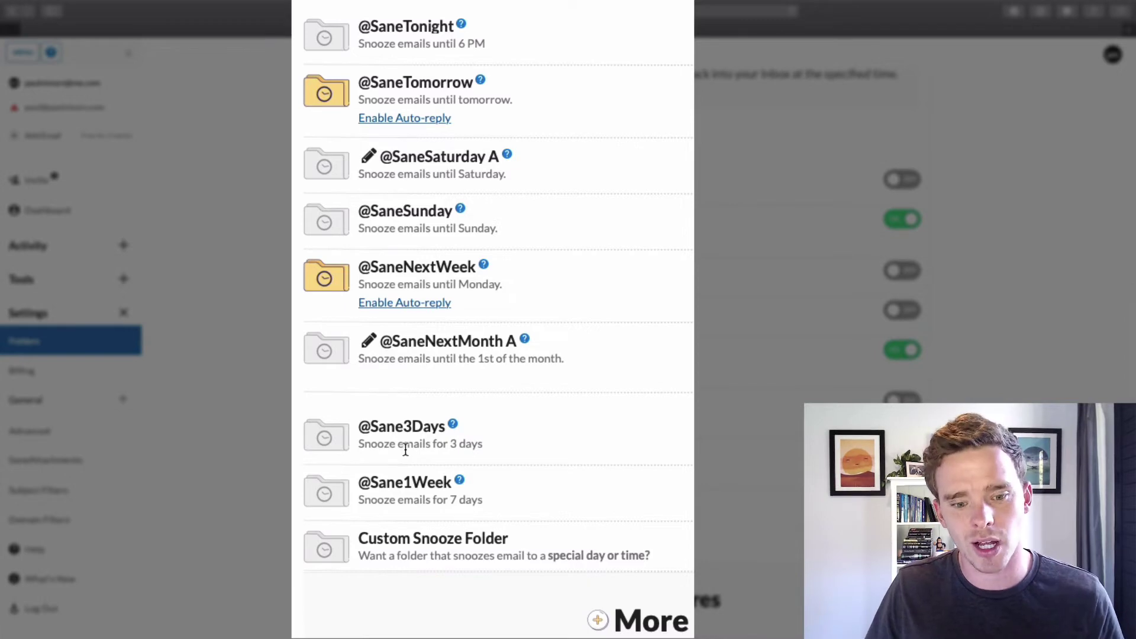
{"action": "scroll", "coordinate": [487, 597], "scroll_direction": "up", "scroll_amount": 1}
{"action": "scroll", "coordinate": [481, 497], "scroll_direction": "up", "scroll_amount": 2}
{"action": "scroll", "coordinate": [480, 502], "scroll_direction": "down", "scroll_amount": 1}
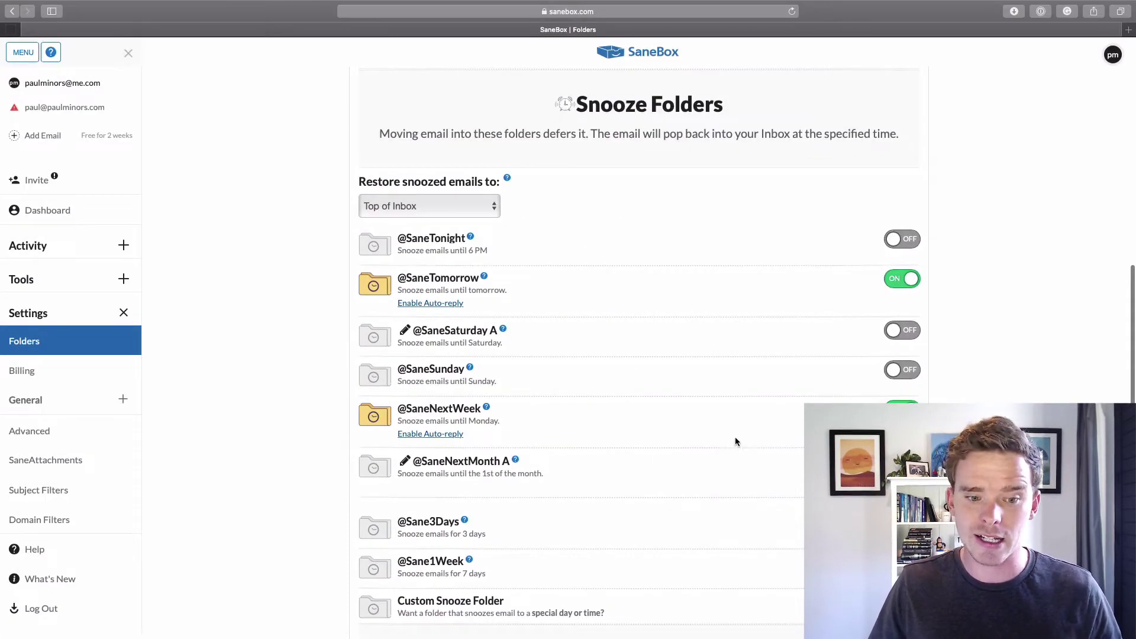
{"action": "scroll", "coordinate": [722, 438], "scroll_direction": "up", "scroll_amount": 1}
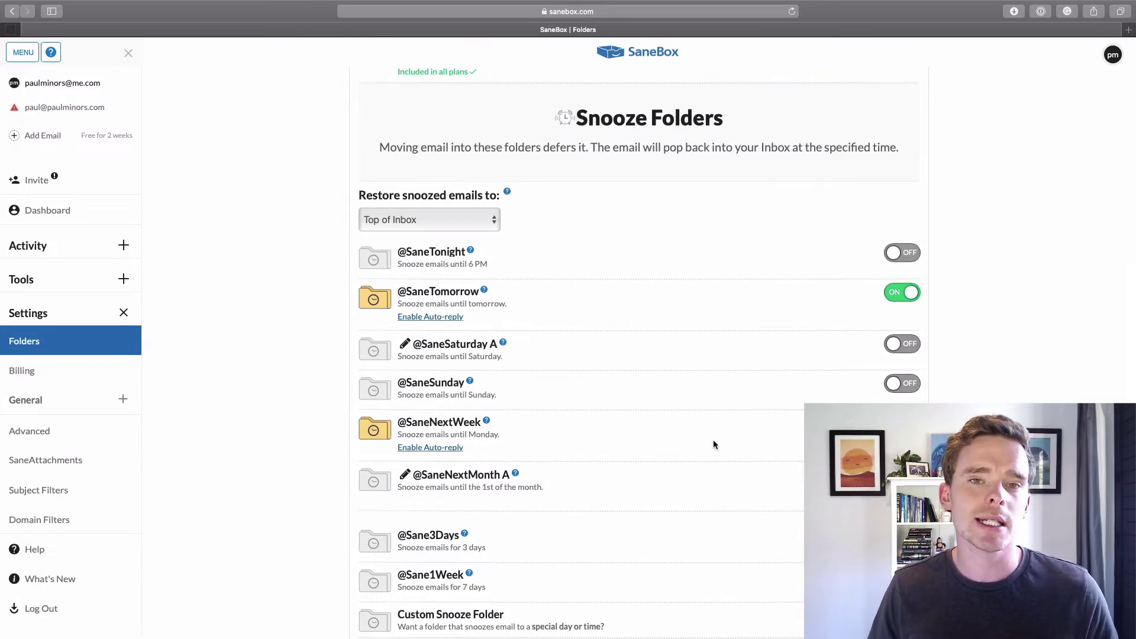
{"action": "key", "text": "super+Tab"}
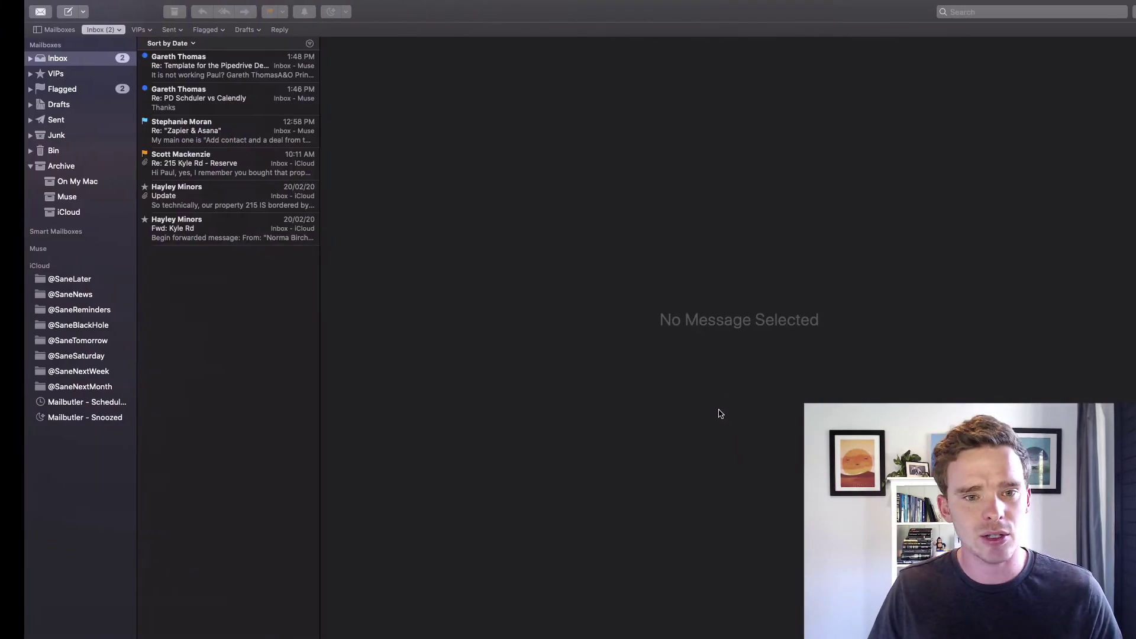
{"action": "left_click_drag", "start_coordinate": [205, 226], "coordinate": [129, 341]}
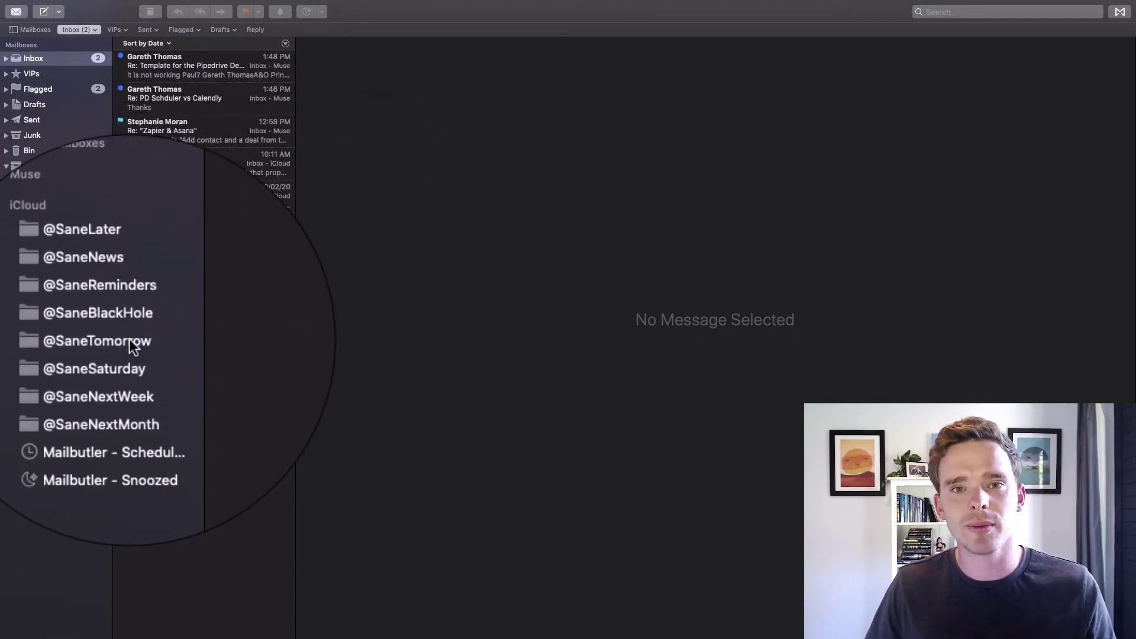
{"action": "left_click", "coordinate": [162, 336]}
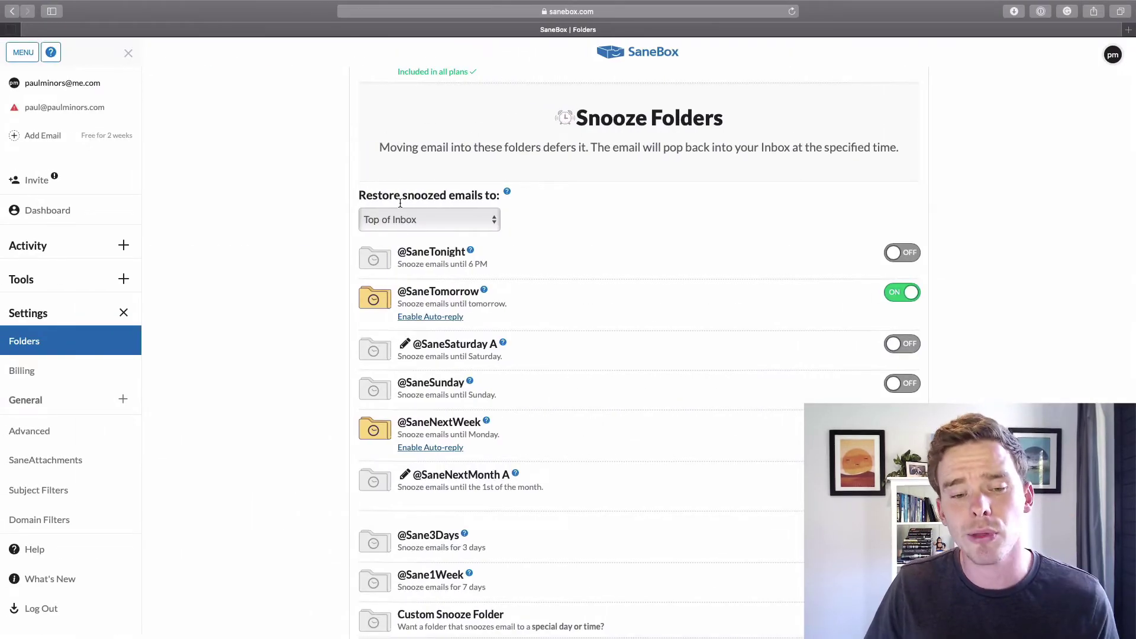
{"action": "left_click", "coordinate": [448, 315]}
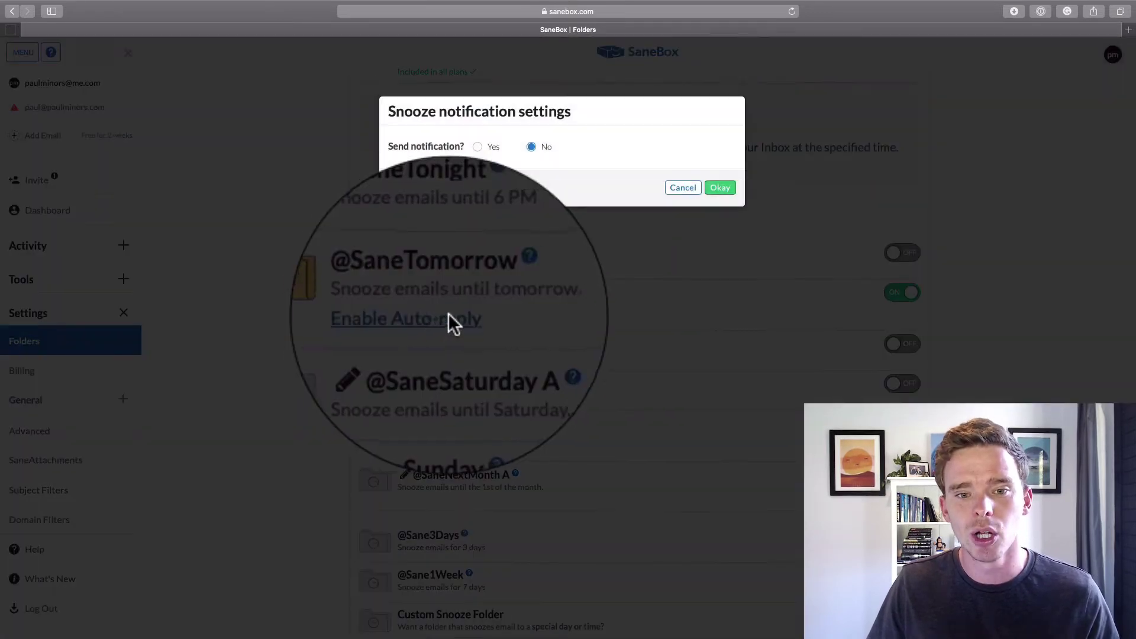
{"action": "left_click", "coordinate": [478, 149]}
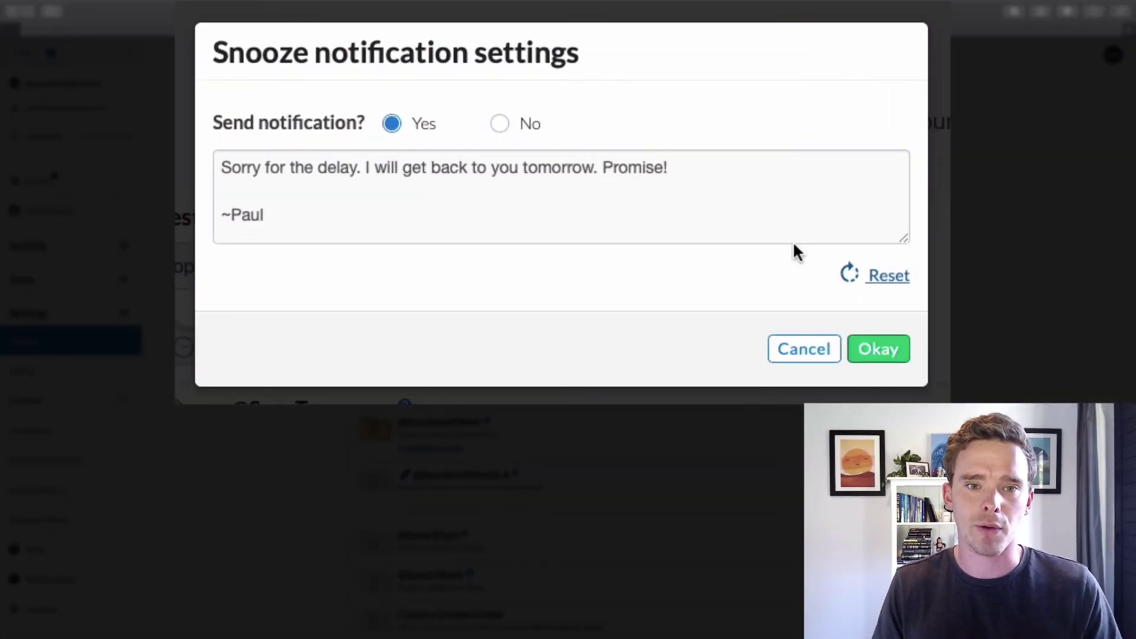
{"action": "left_click_drag", "start_coordinate": [263, 213], "coordinate": [208, 144]}
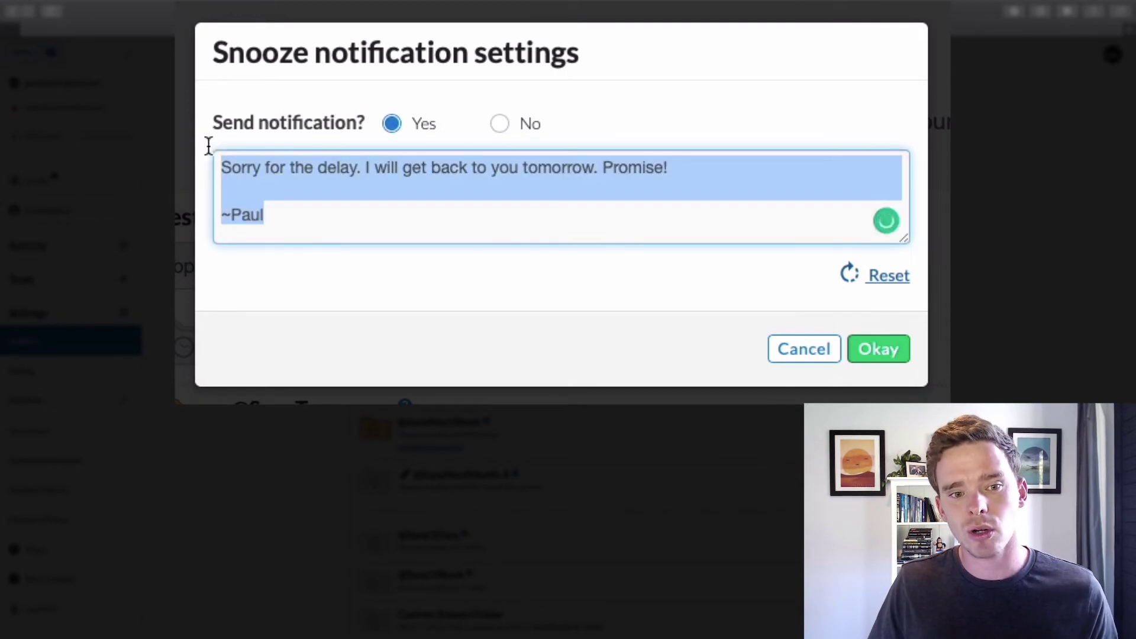
{"action": "left_click", "coordinate": [380, 241]}
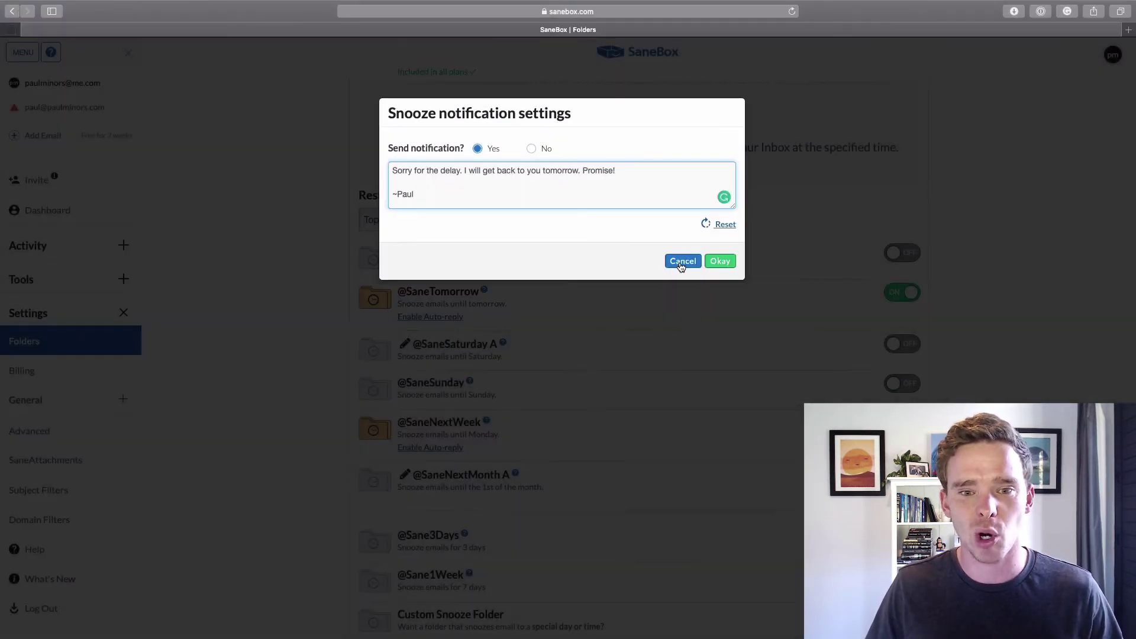
{"action": "left_click", "coordinate": [681, 263]}
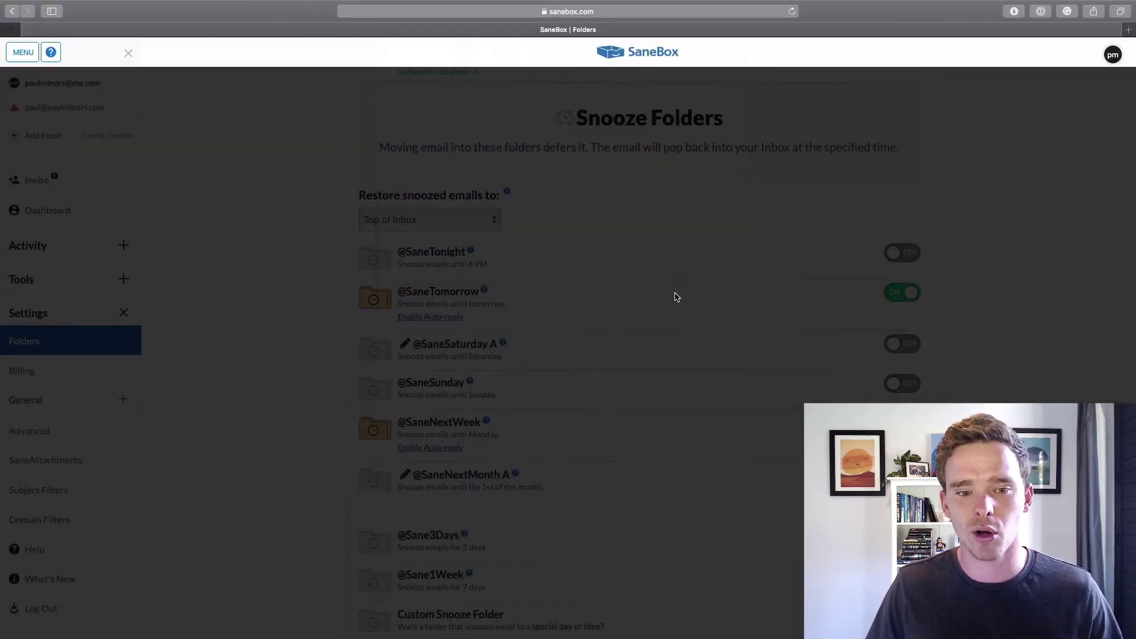
{"action": "scroll", "coordinate": [658, 338], "scroll_direction": "down", "scroll_amount": 3}
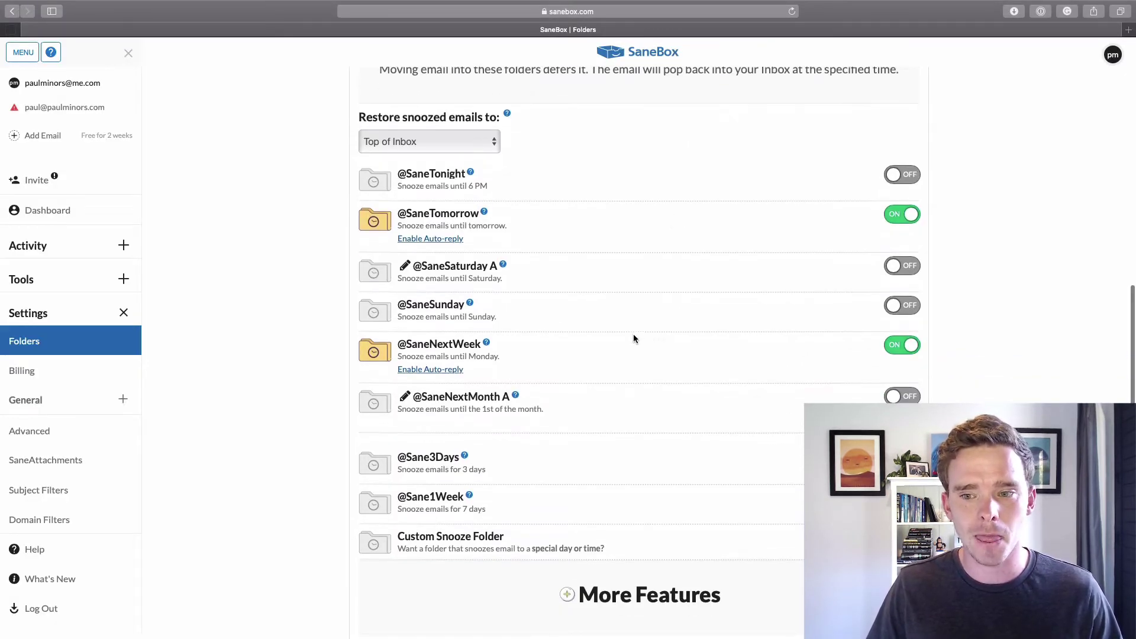
Step: Scroll down past the snooze folders to the More Features list
{"action": "scroll", "coordinate": [599, 338], "scroll_direction": "down", "scroll_amount": 10}
{"action": "scroll", "coordinate": [599, 338], "scroll_direction": "down", "scroll_amount": 5}
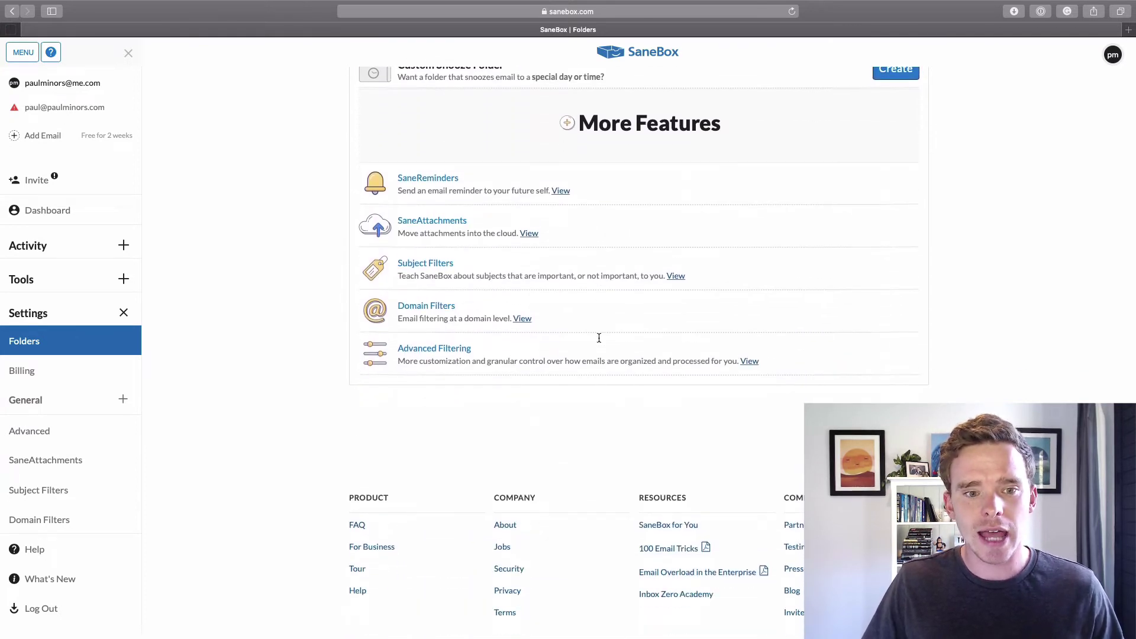
{"action": "scroll", "coordinate": [487, 356], "scroll_direction": "up", "scroll_amount": 2}
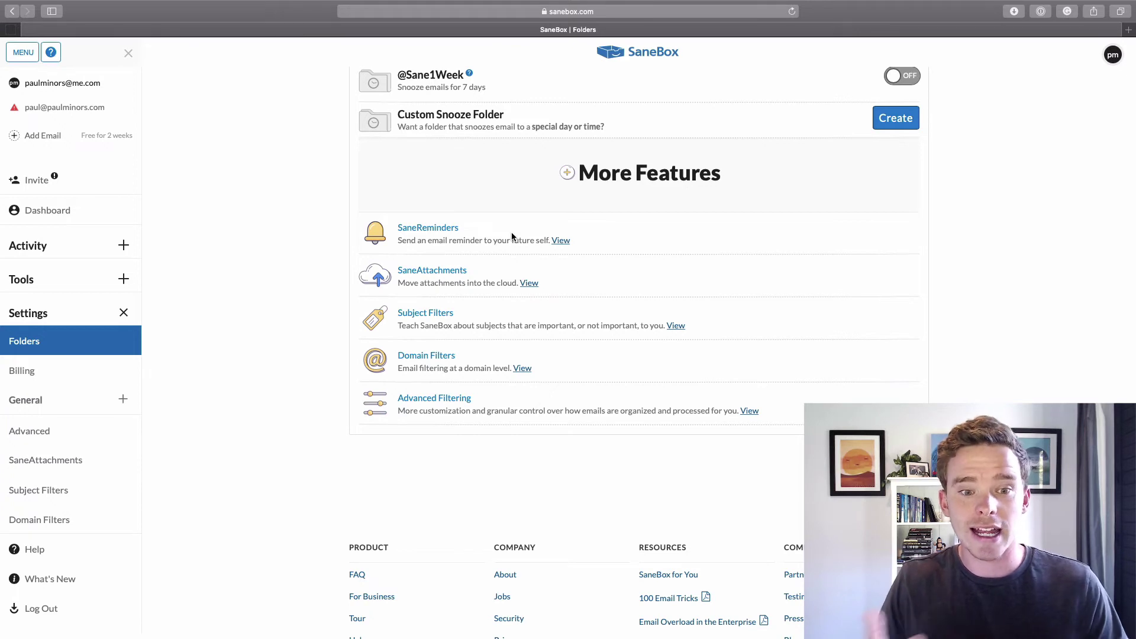
{"action": "left_click", "coordinate": [561, 240]}
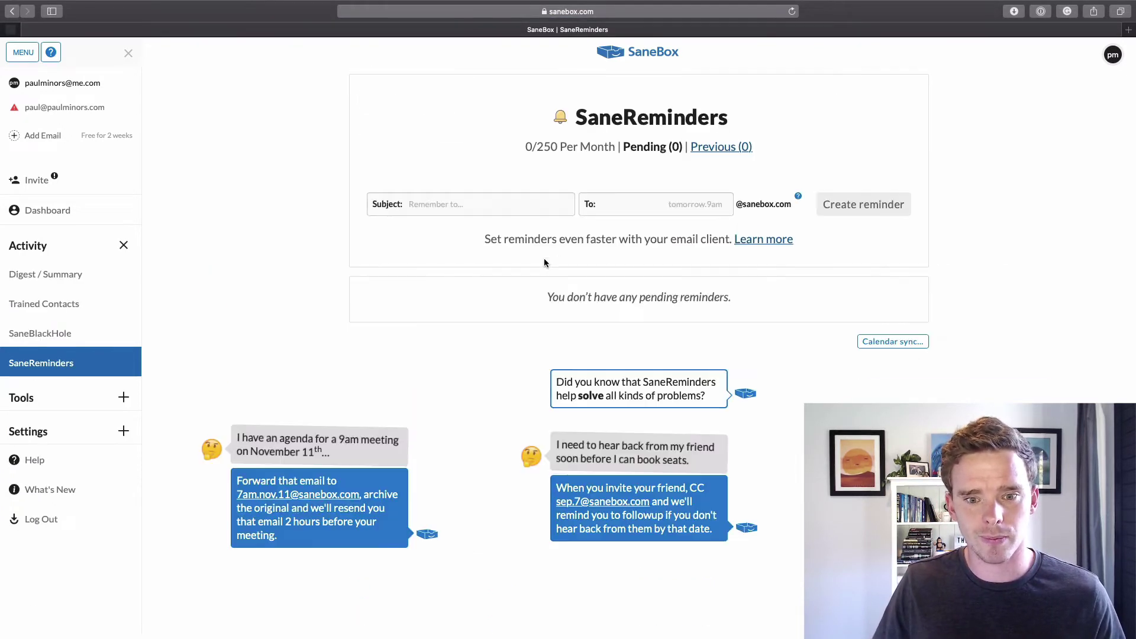
{"action": "scroll", "coordinate": [599, 407], "scroll_direction": "down", "scroll_amount": 3}
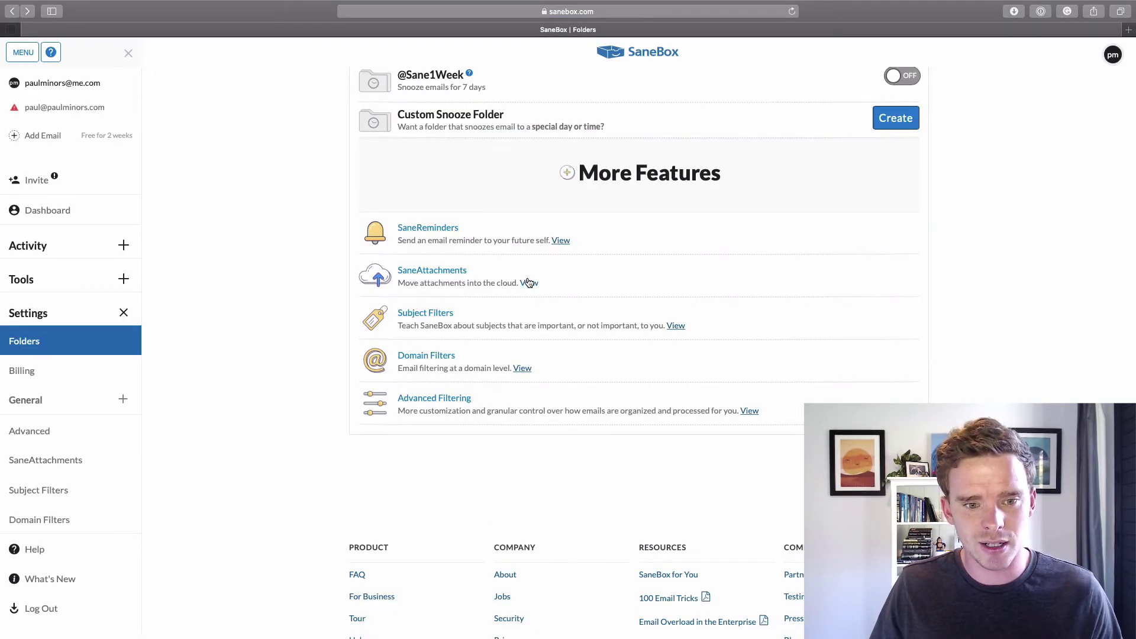
Step: Go to the Subject Filters page from the More Features list
{"action": "scroll", "coordinate": [490, 275], "scroll_direction": "up", "scroll_amount": 1}
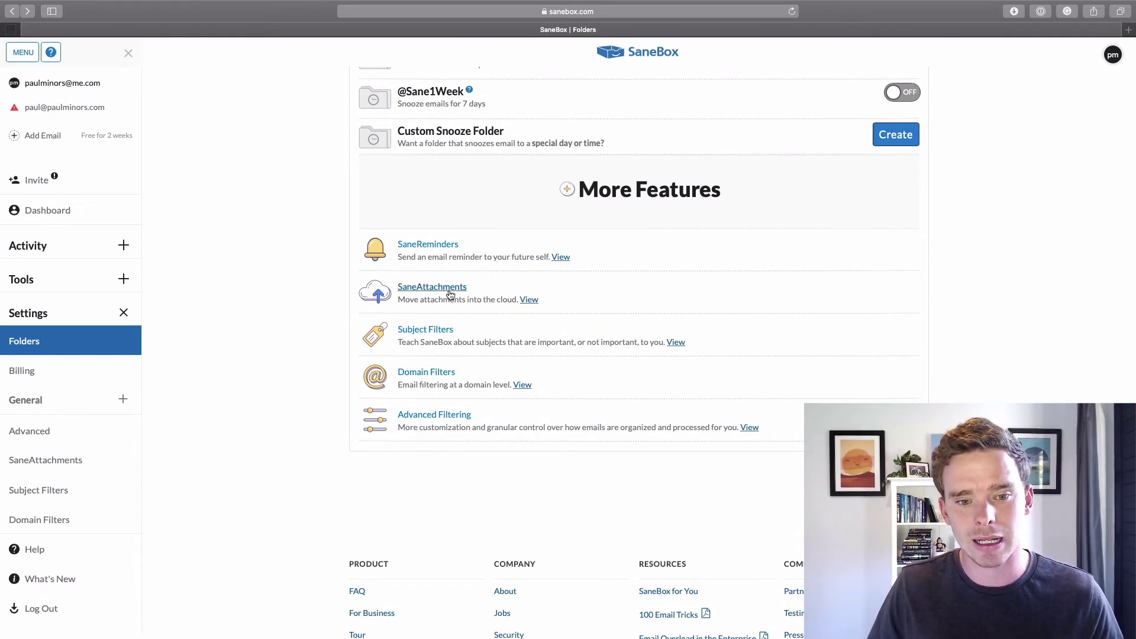
{"action": "scroll", "coordinate": [509, 343], "scroll_direction": "up", "scroll_amount": 1}
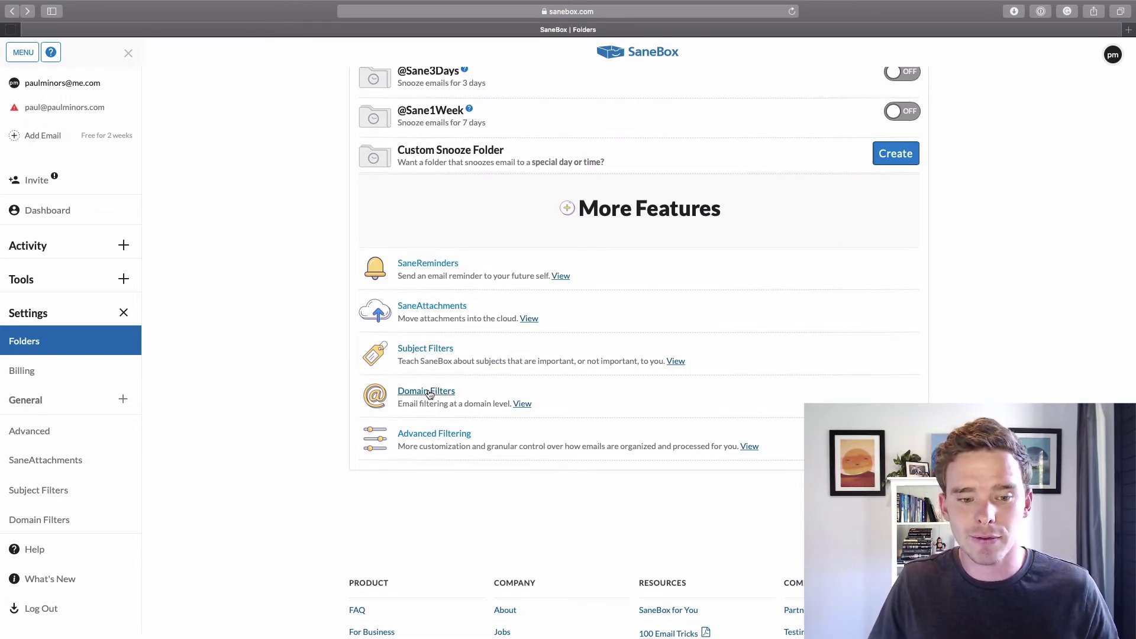
{"action": "left_click", "coordinate": [418, 352]}
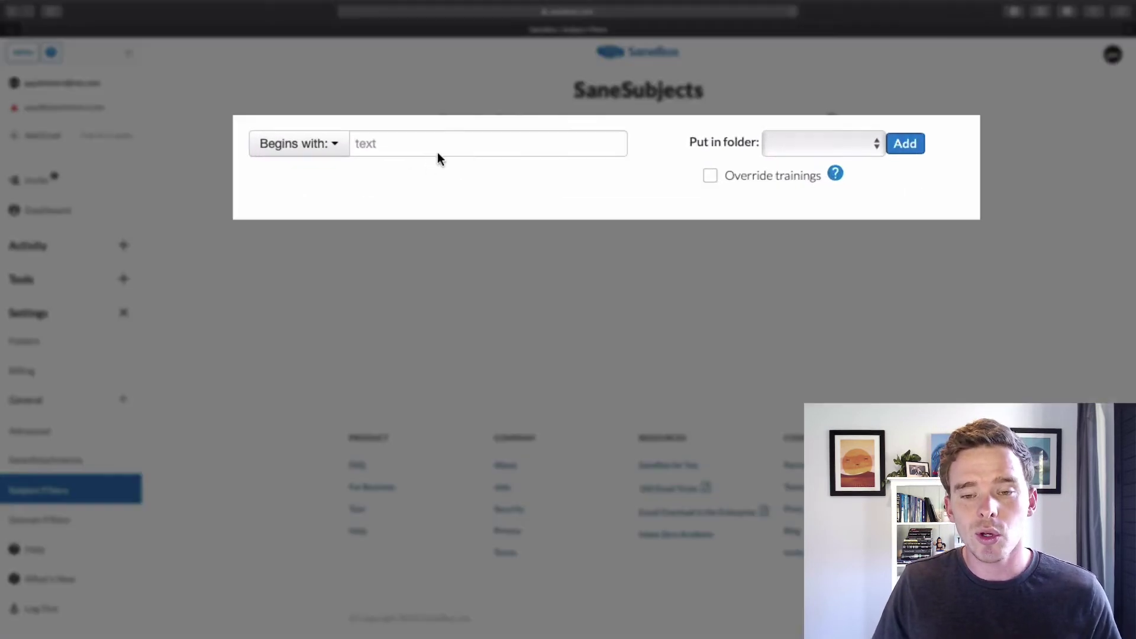
Step: Browse the Begins with match types and Put in folder choices without adding a subject filter
{"action": "left_click", "coordinate": [439, 142]}
{"action": "left_click", "coordinate": [328, 143]}
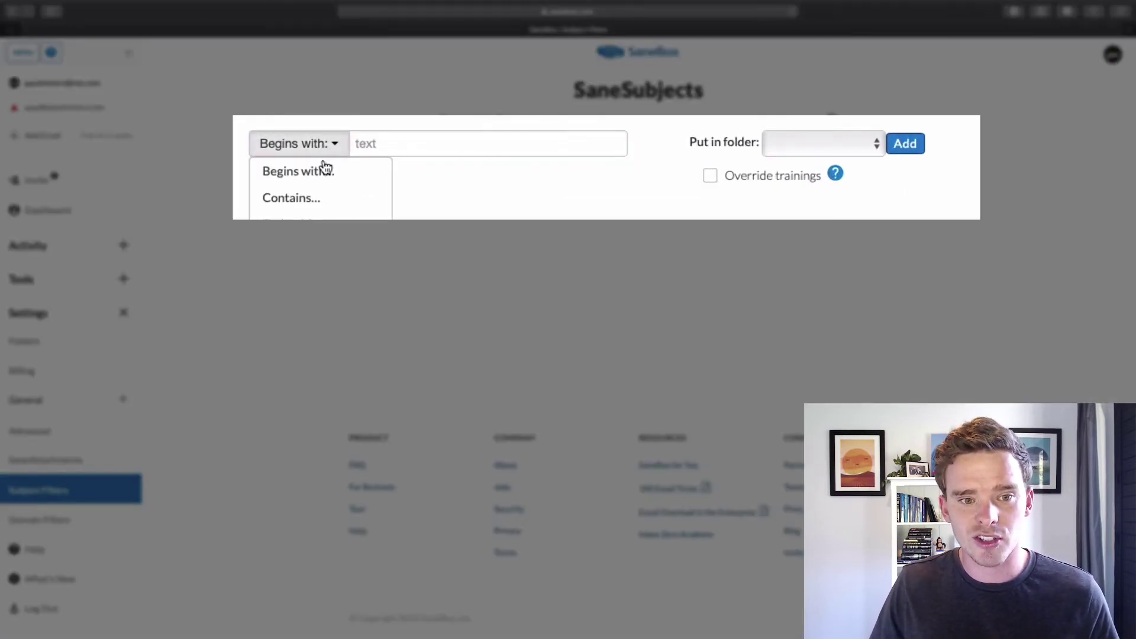
{"action": "left_click", "coordinate": [482, 195]}
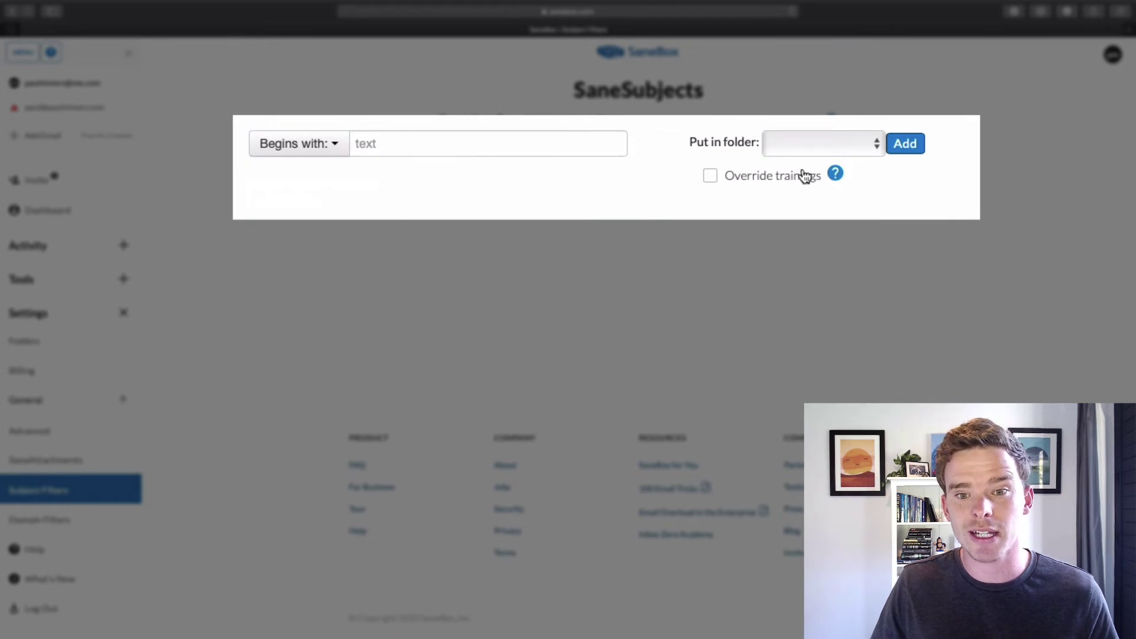
{"action": "left_click", "coordinate": [815, 139]}
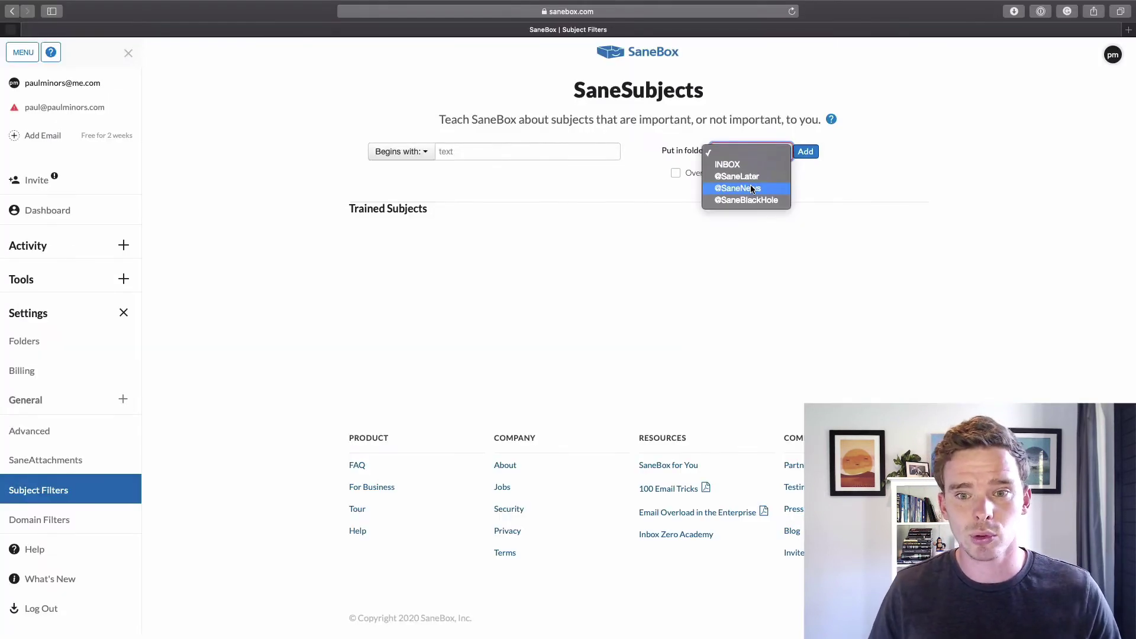
{"action": "left_click", "coordinate": [896, 196]}
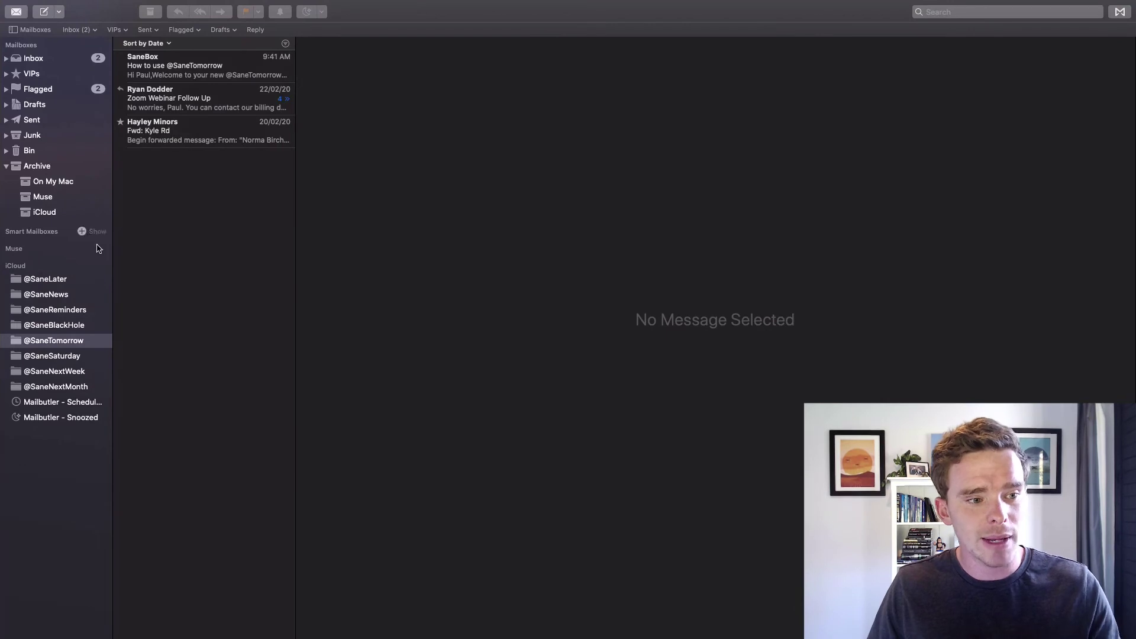
{"action": "left_click", "coordinate": [111, 277]}
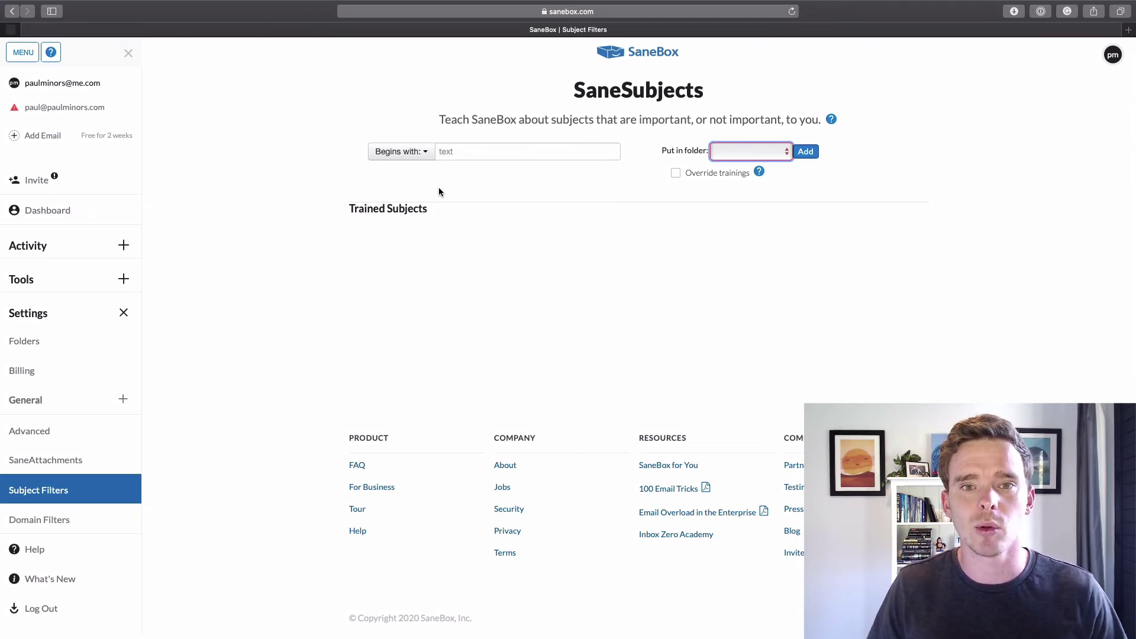
{"action": "key", "text": "super+Tab"}
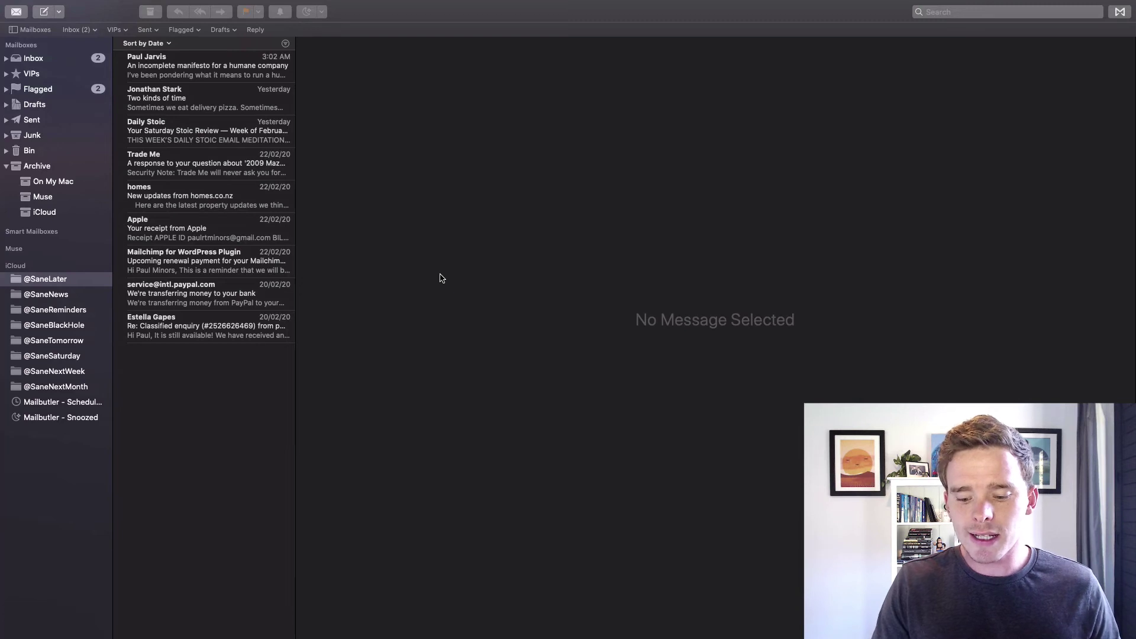